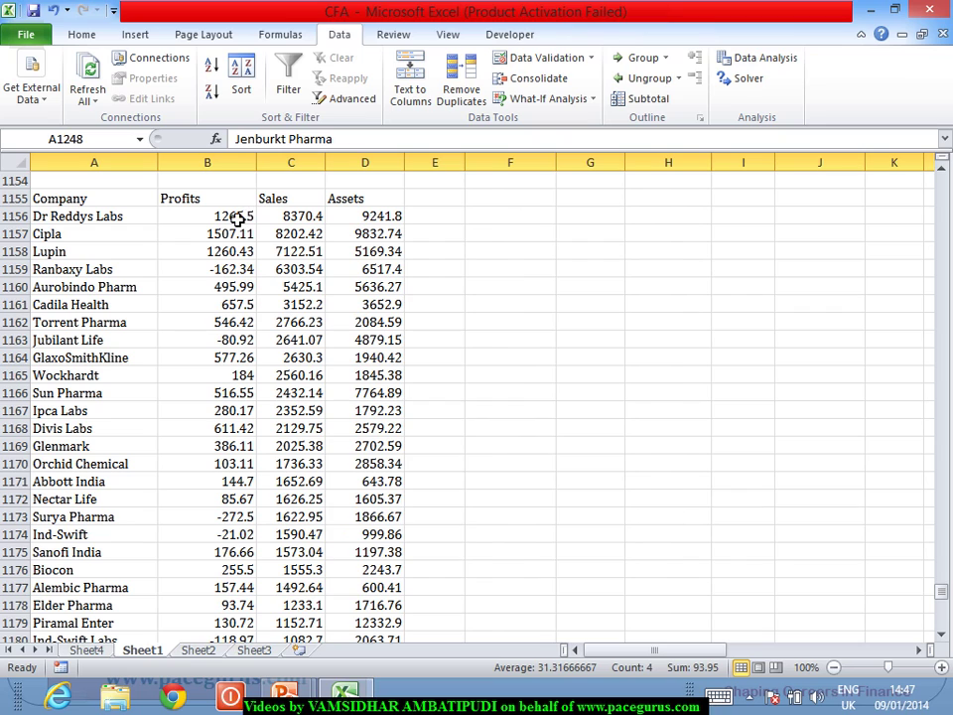
drag(215, 199, 217, 340)
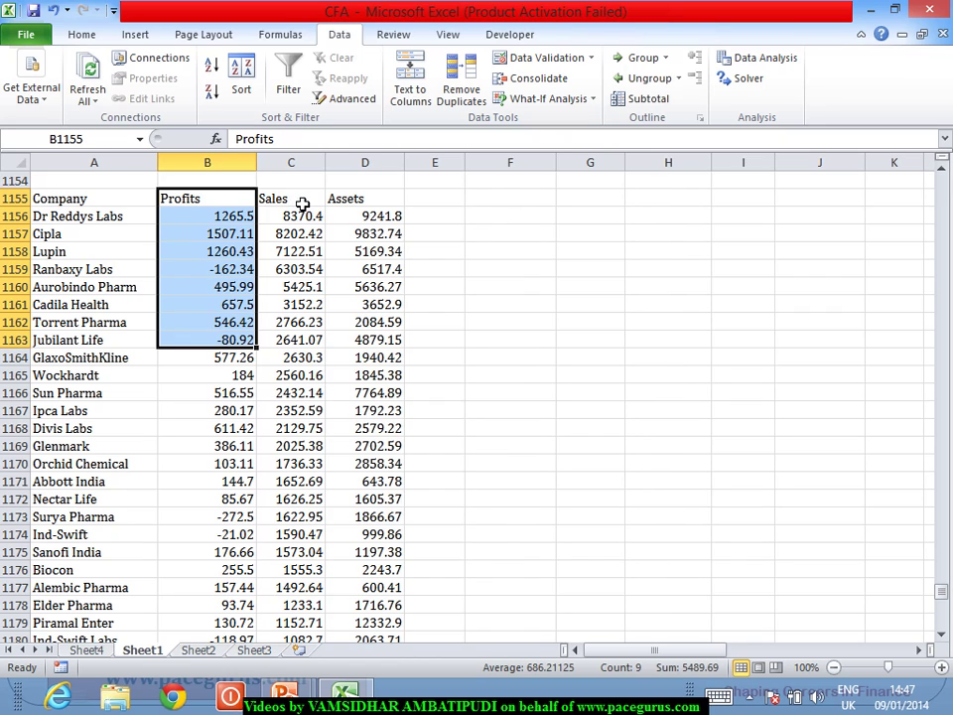
drag(301, 204, 357, 298)
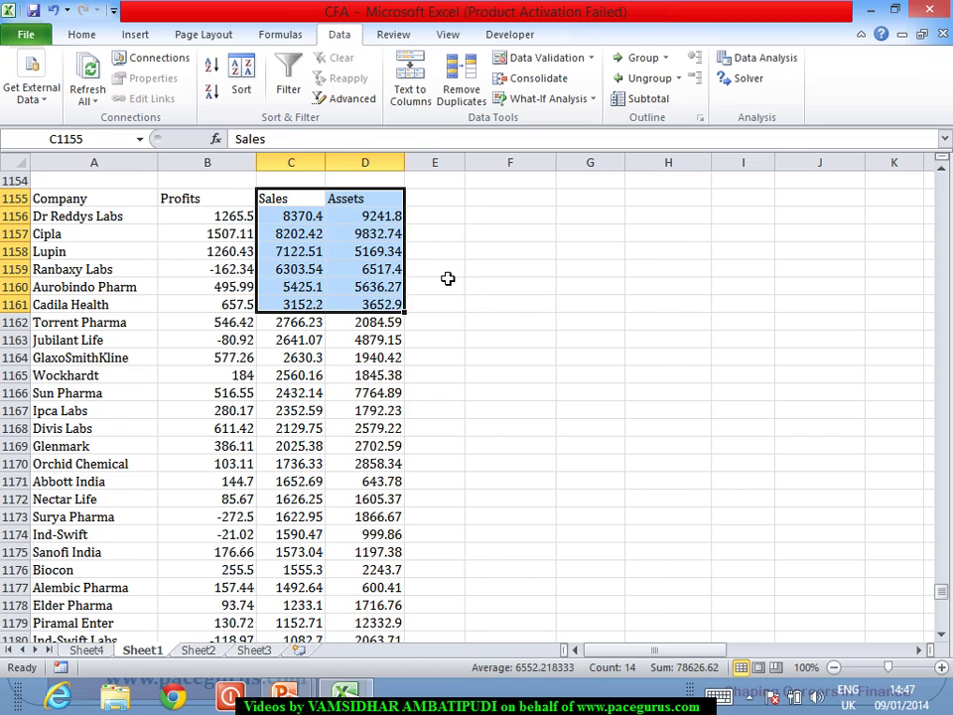
click(508, 309)
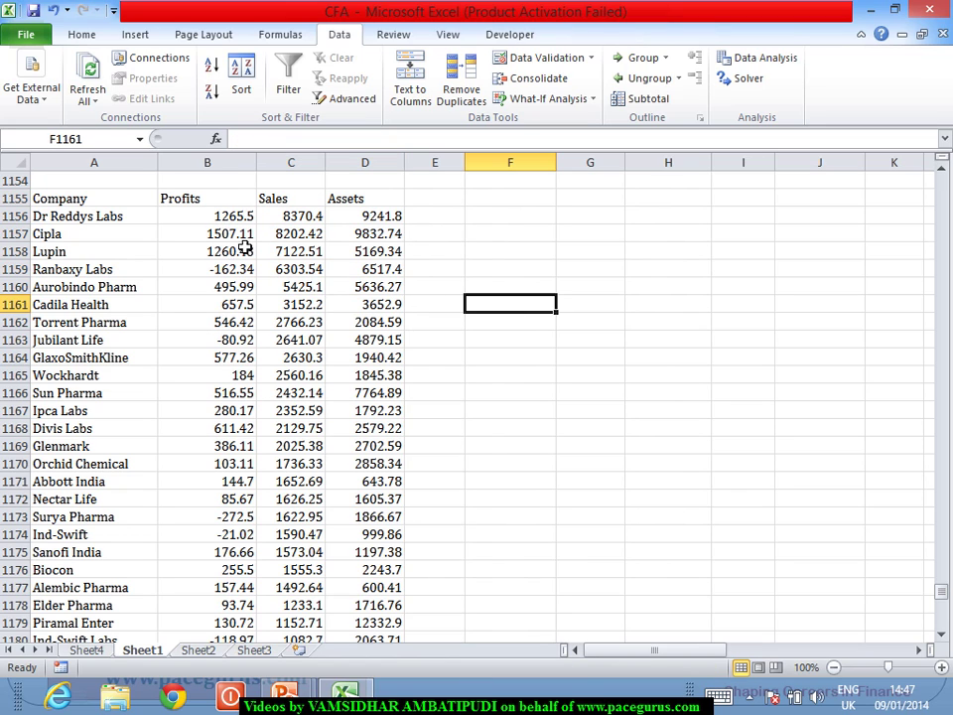
drag(286, 203, 298, 394)
drag(206, 202, 209, 357)
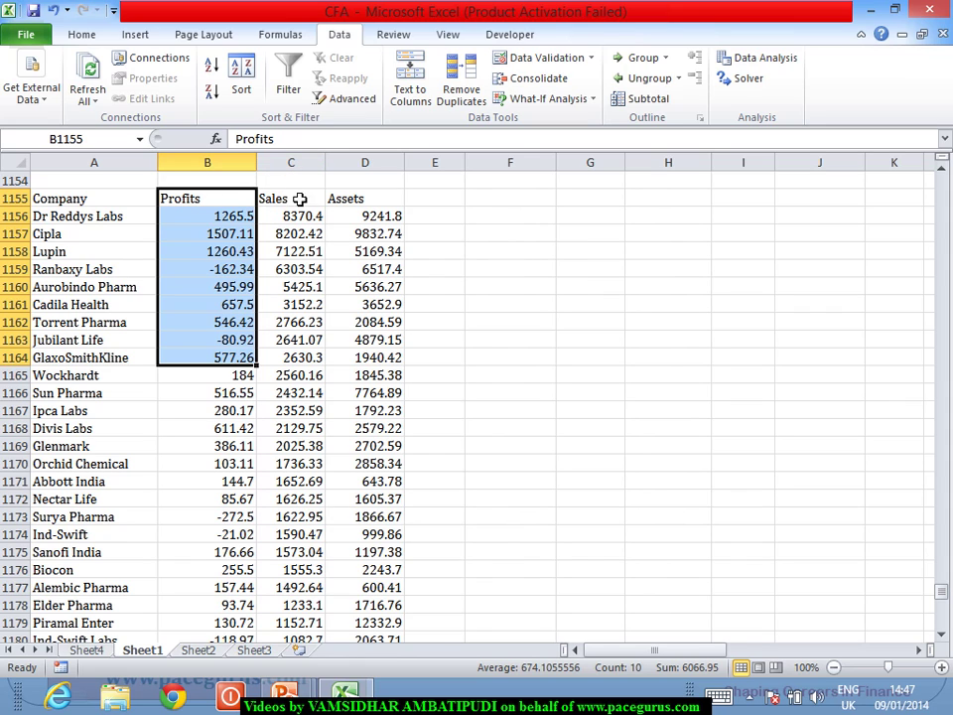
drag(300, 201, 367, 391)
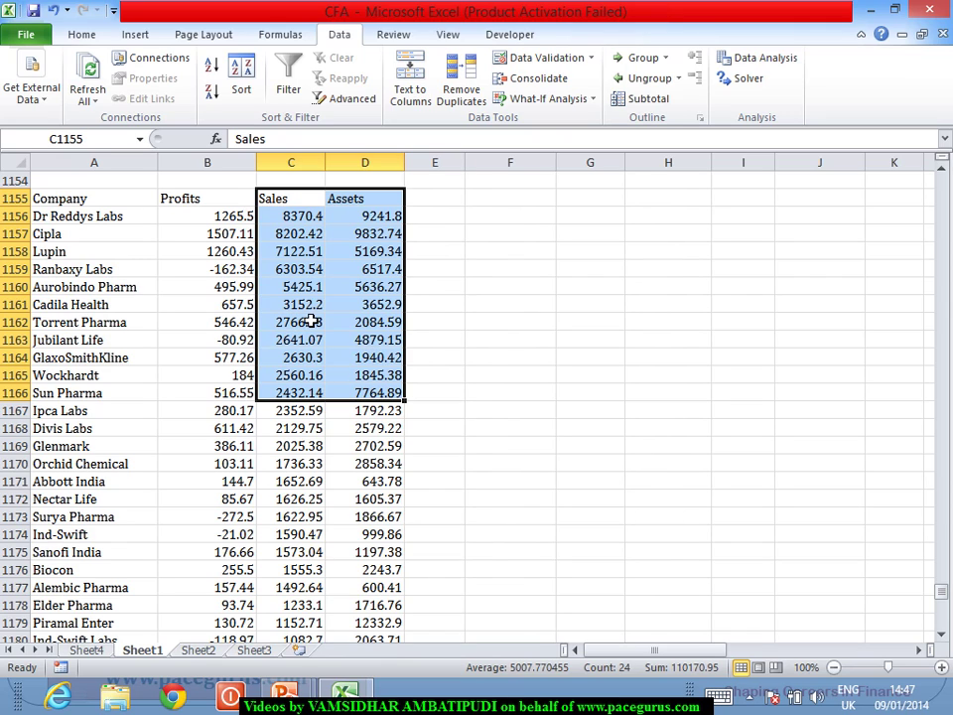
drag(315, 198, 304, 374)
drag(370, 198, 374, 392)
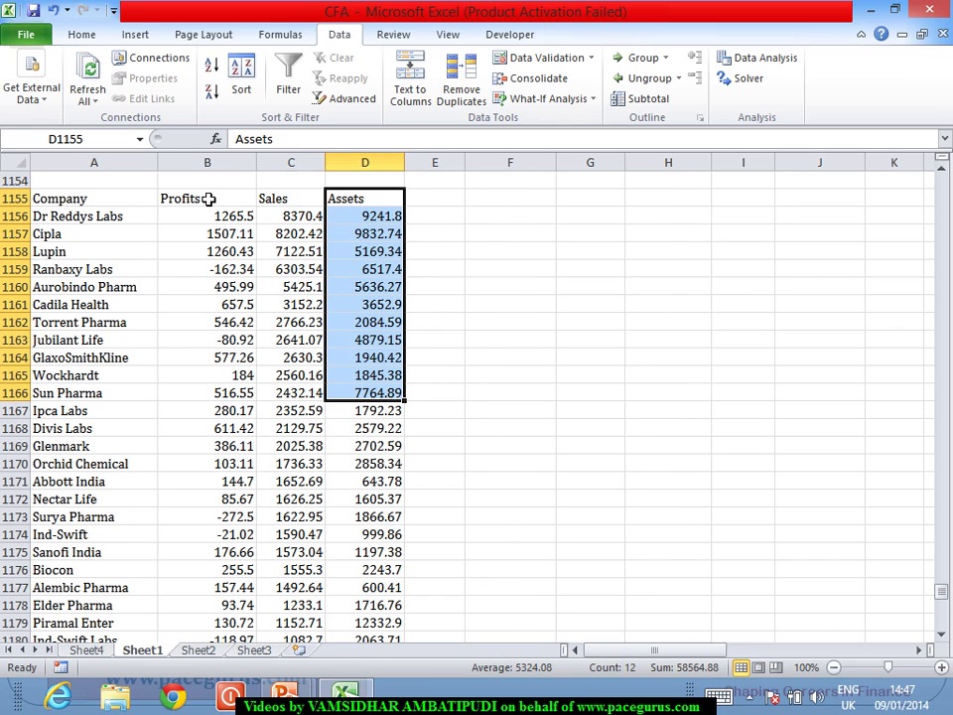
drag(208, 212, 208, 395)
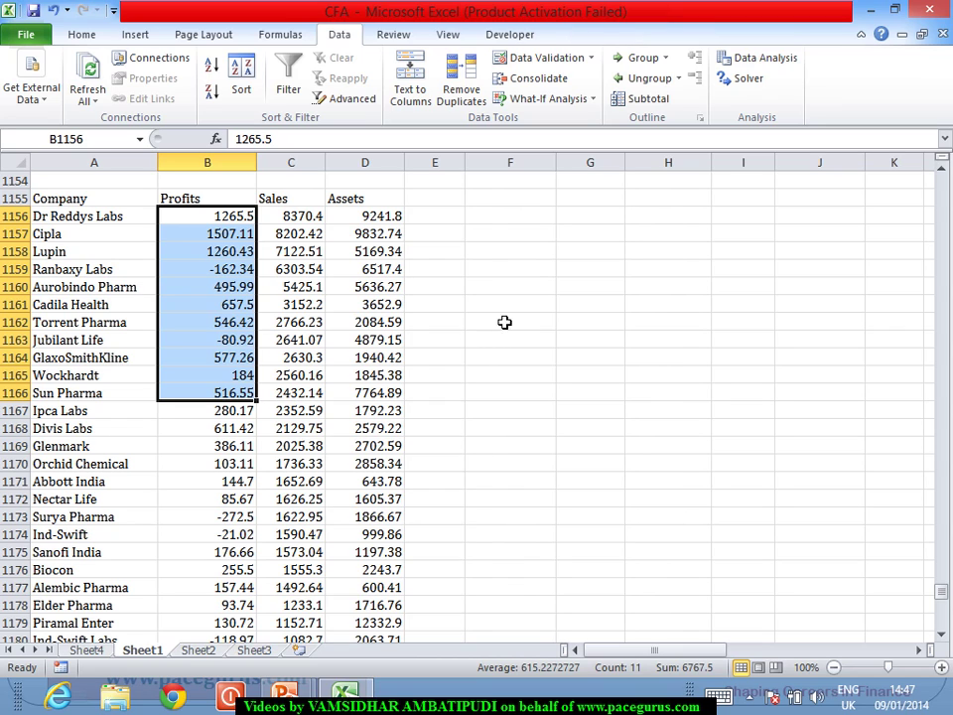
click(283, 199)
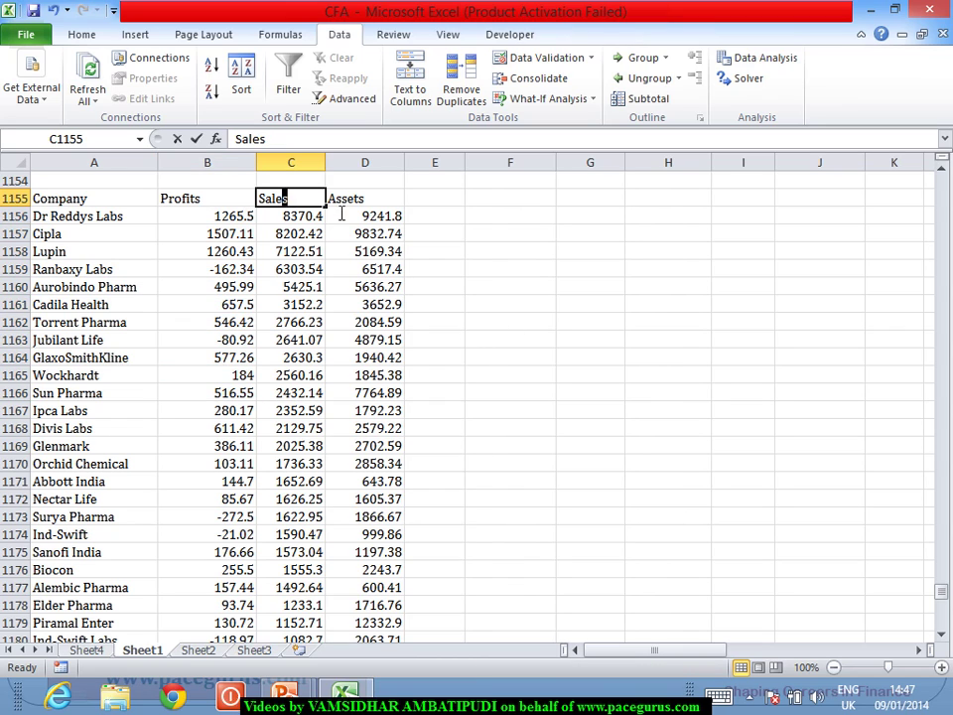
key(F2)
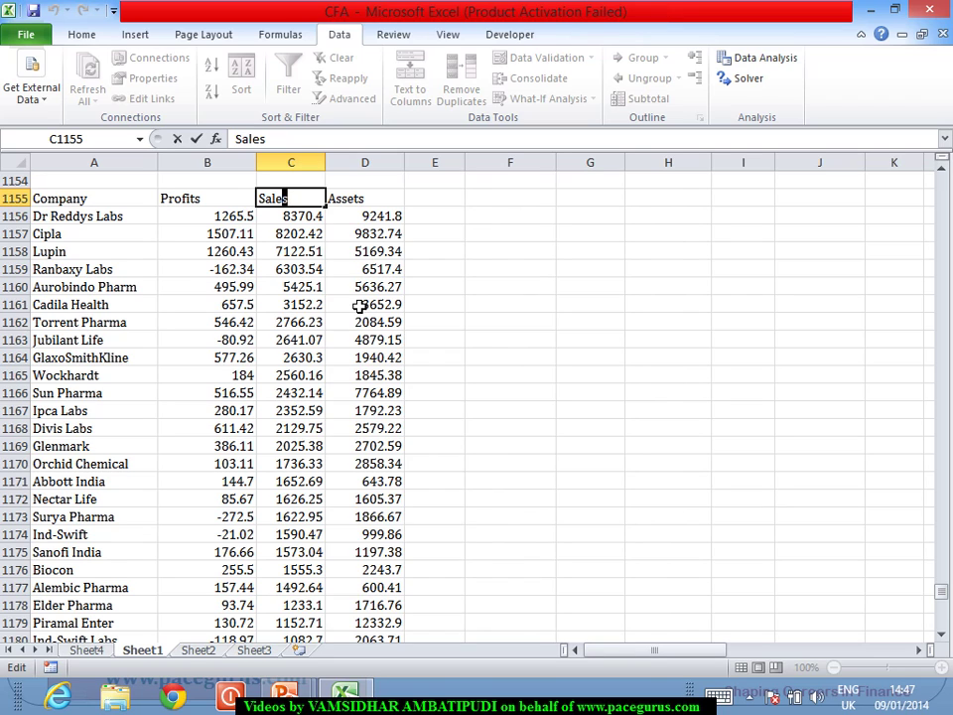
key(Escape)
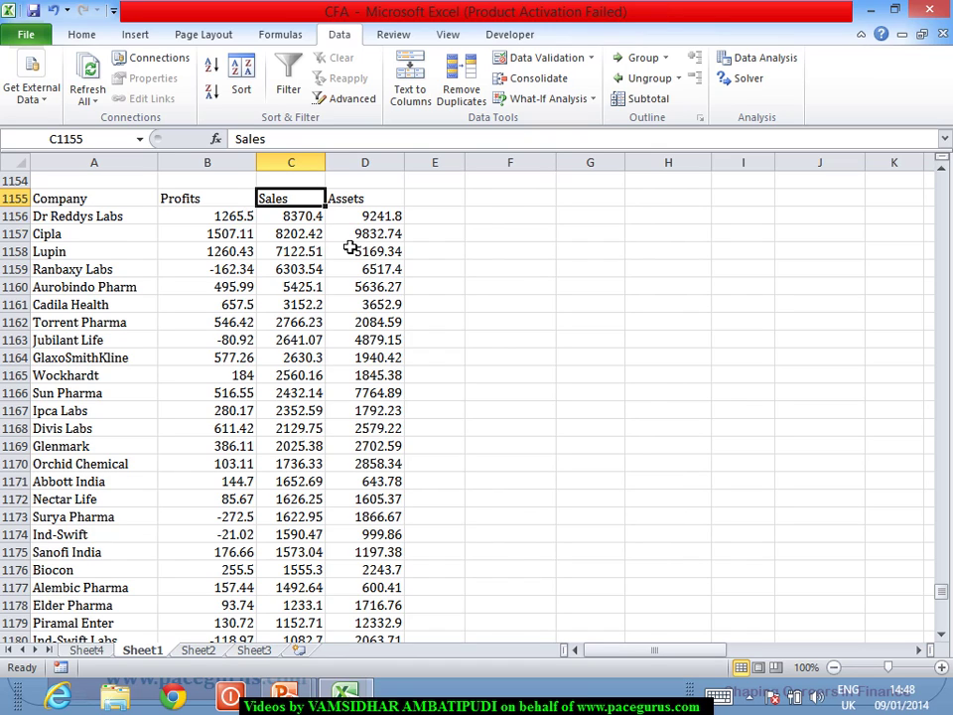
Step: Open the Regression tool and set Input Y Range to the Profits column from its header
click(766, 67)
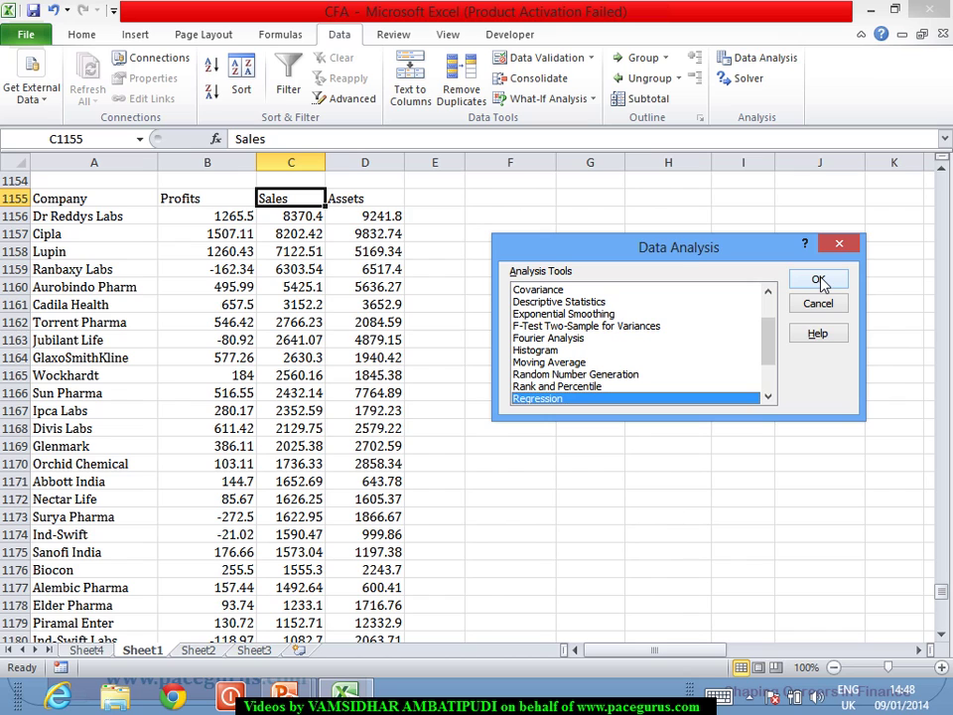
click(819, 281)
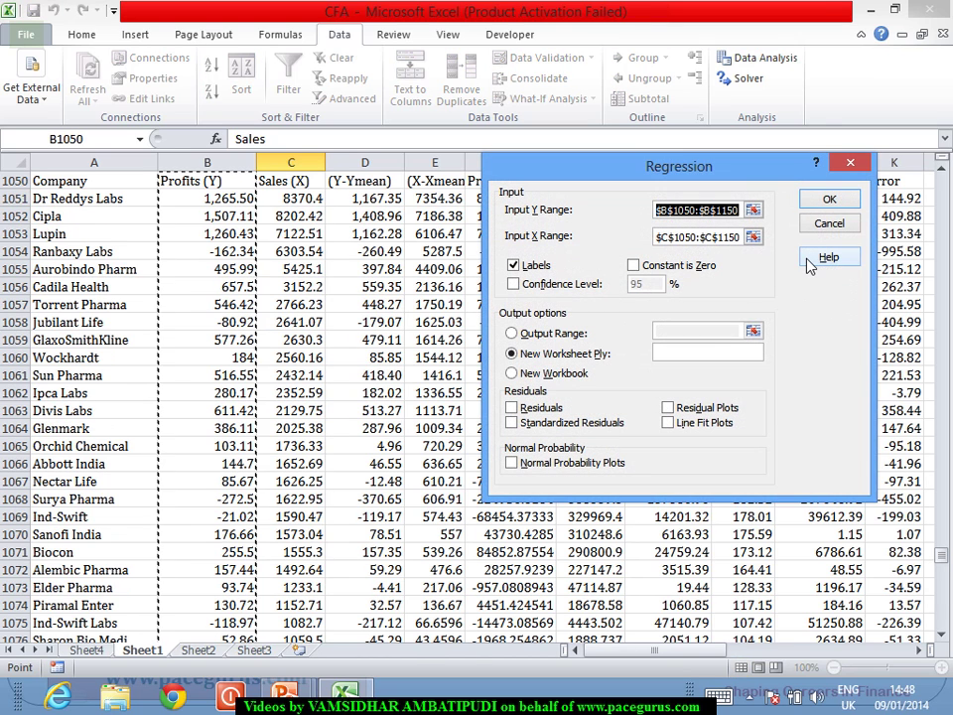
key(BackSpace)
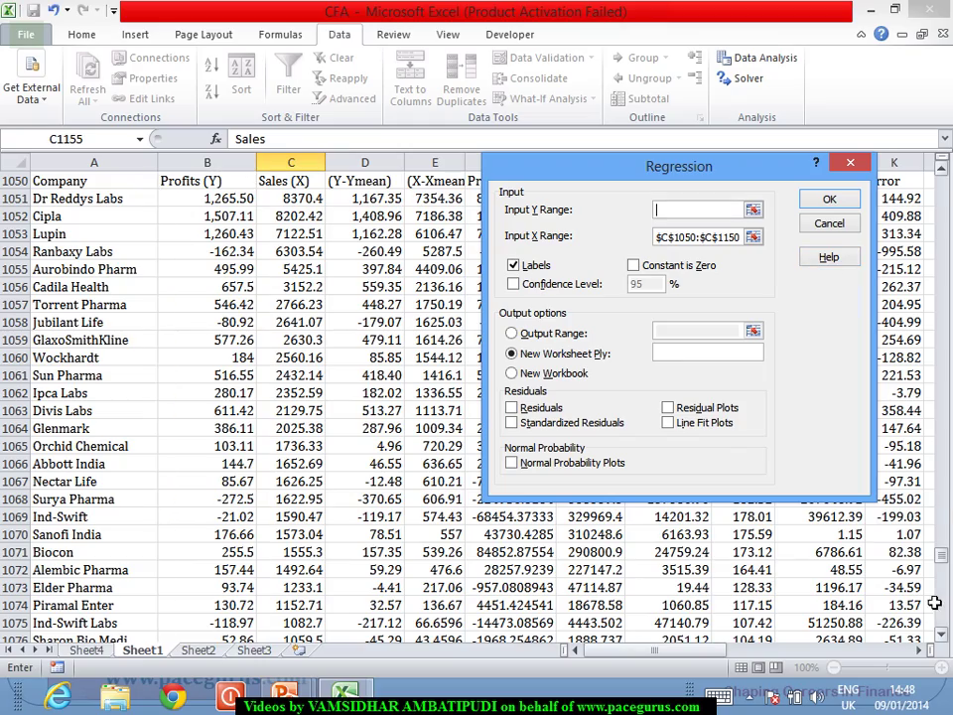
drag(942, 556, 949, 601)
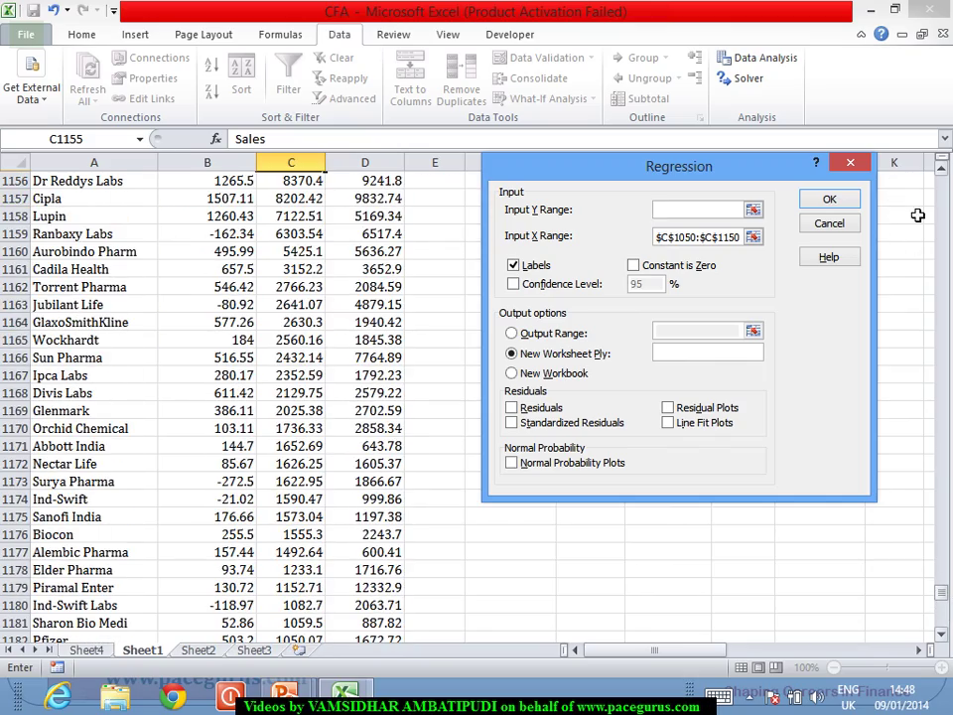
click(942, 169)
click(941, 170)
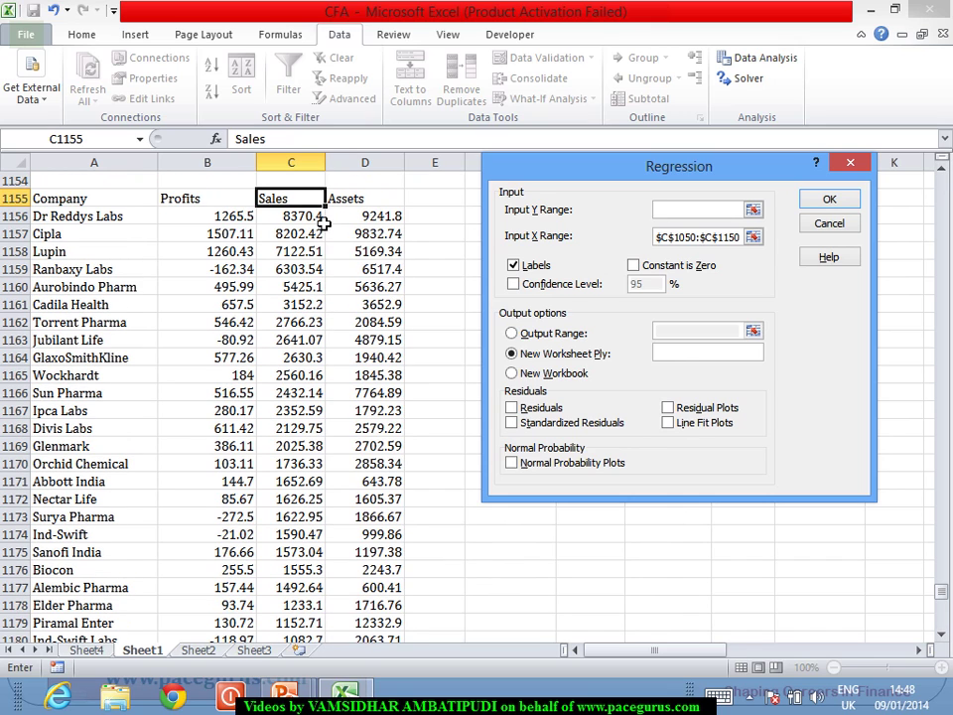
click(228, 202)
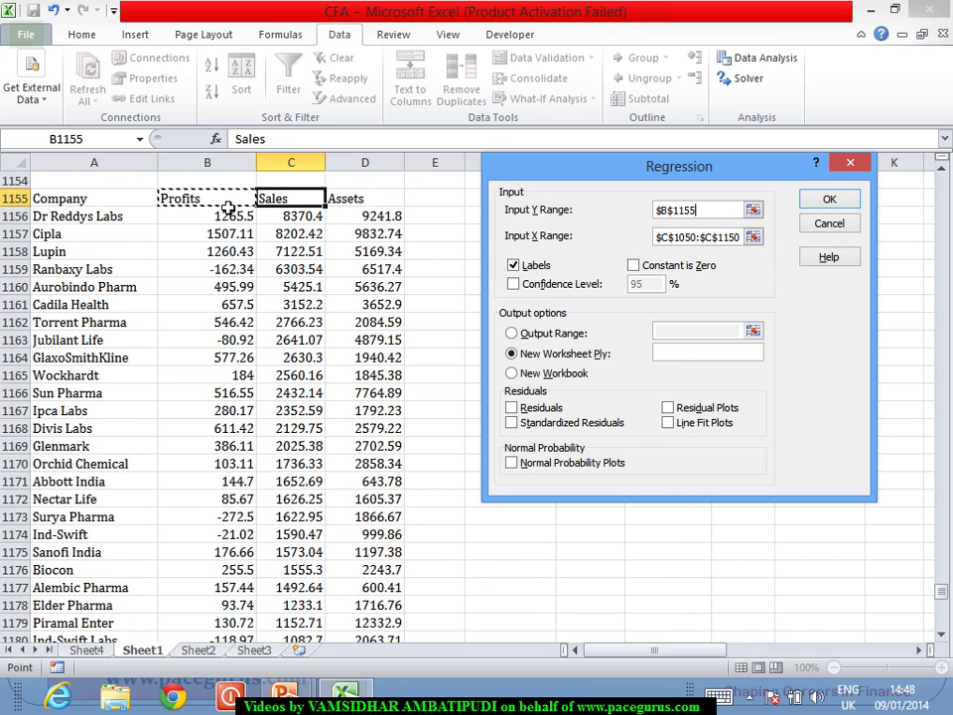
key(ctrl+shift+Down)
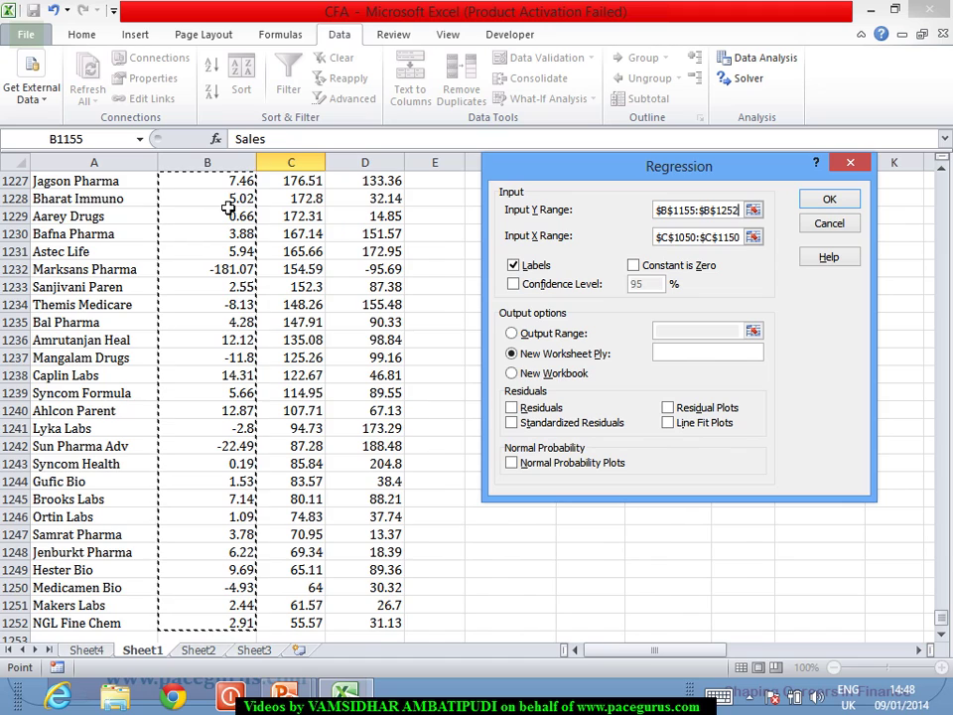
key(Tab)
Step: Set Input X Range to the Sales and Assets columns, $C$1155:$D$1252, and run the regression
key(BackSpace)
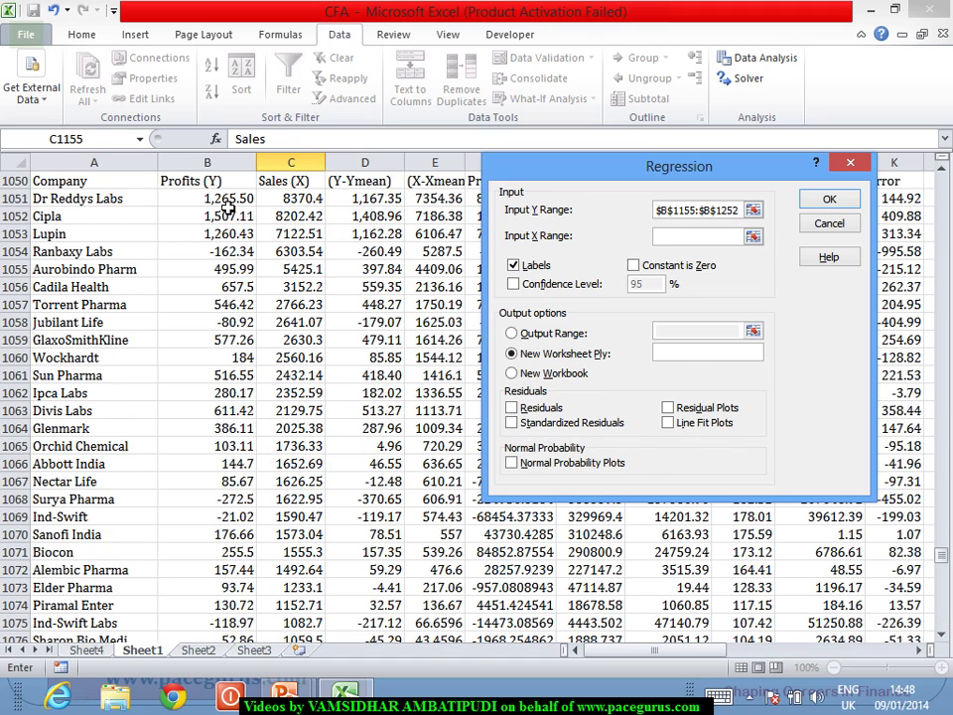
click(941, 640)
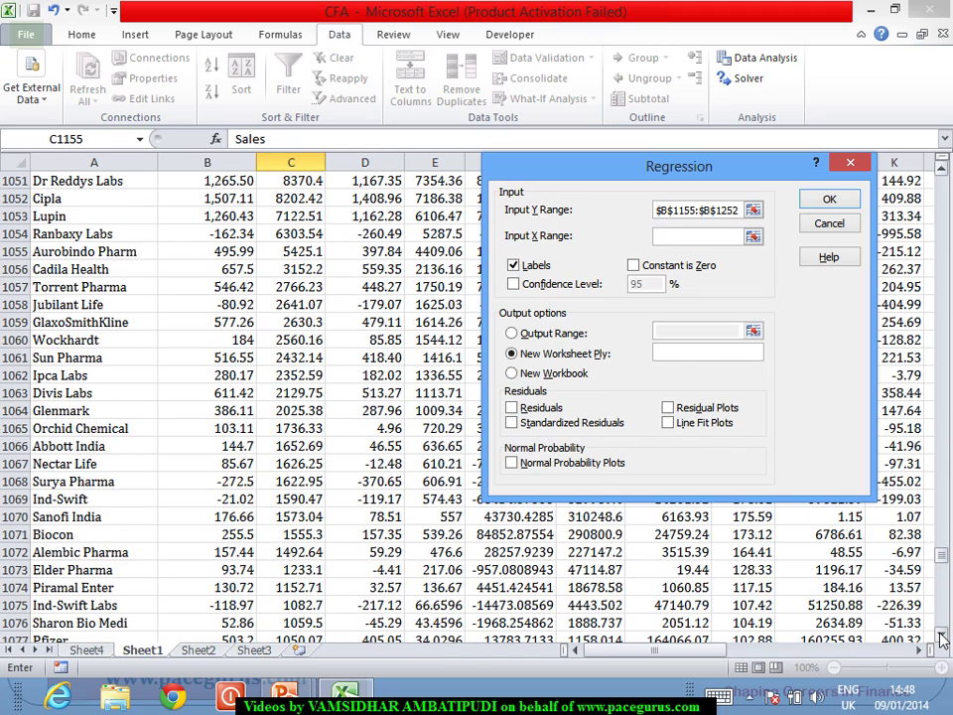
drag(941, 641, 941, 640)
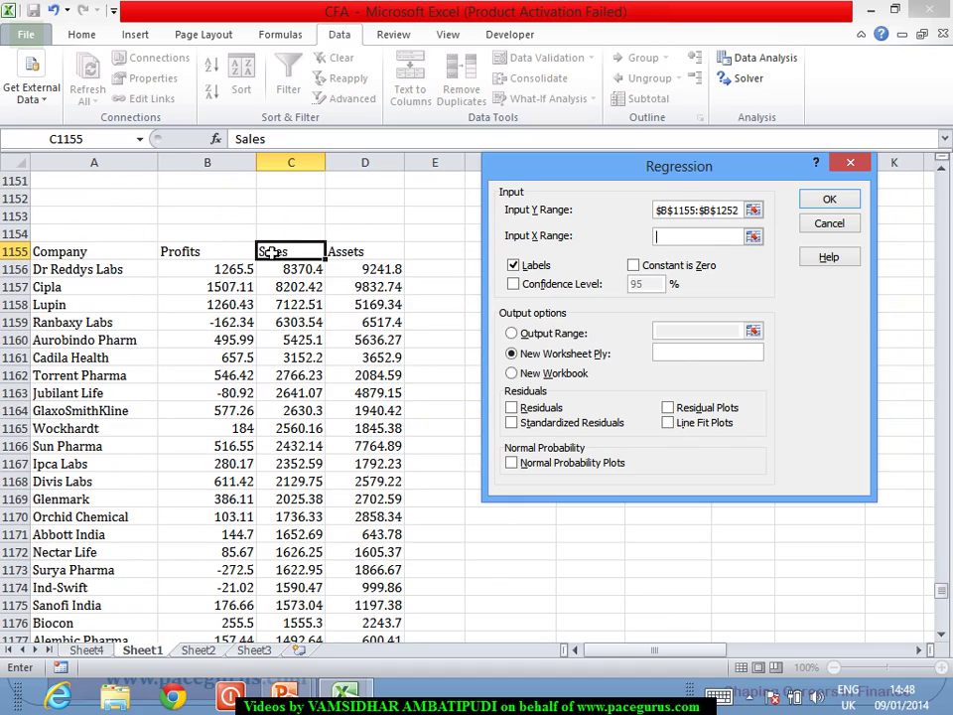
drag(270, 252, 353, 277)
key(ctrl+shift+Down)
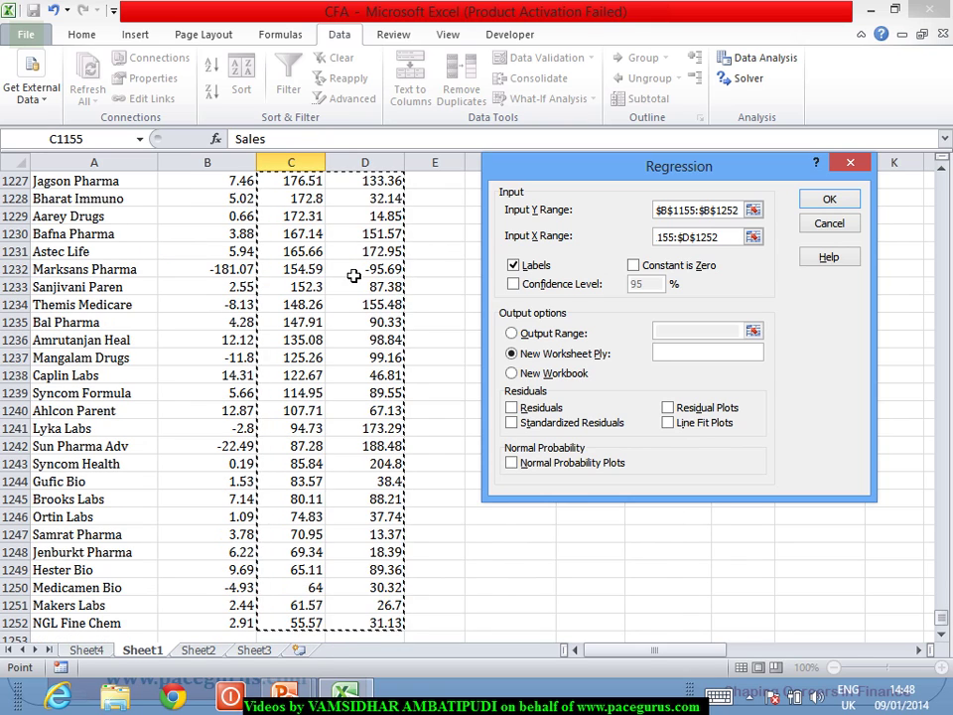
click(842, 199)
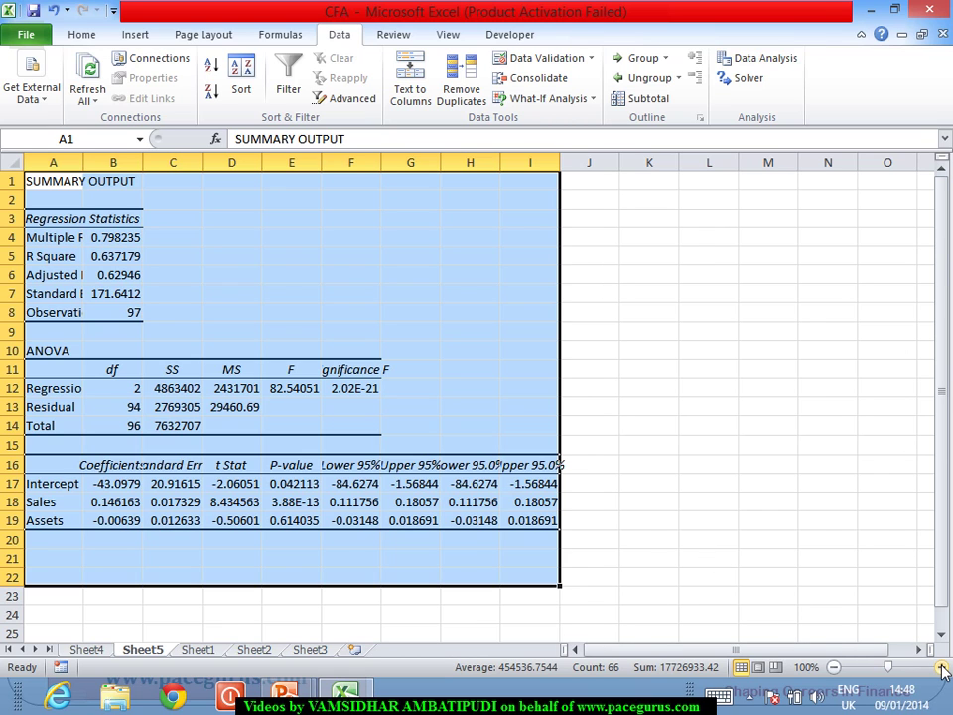
Step: Autofit column A of the summary output so its labels show in full
click(941, 668)
click(941, 667)
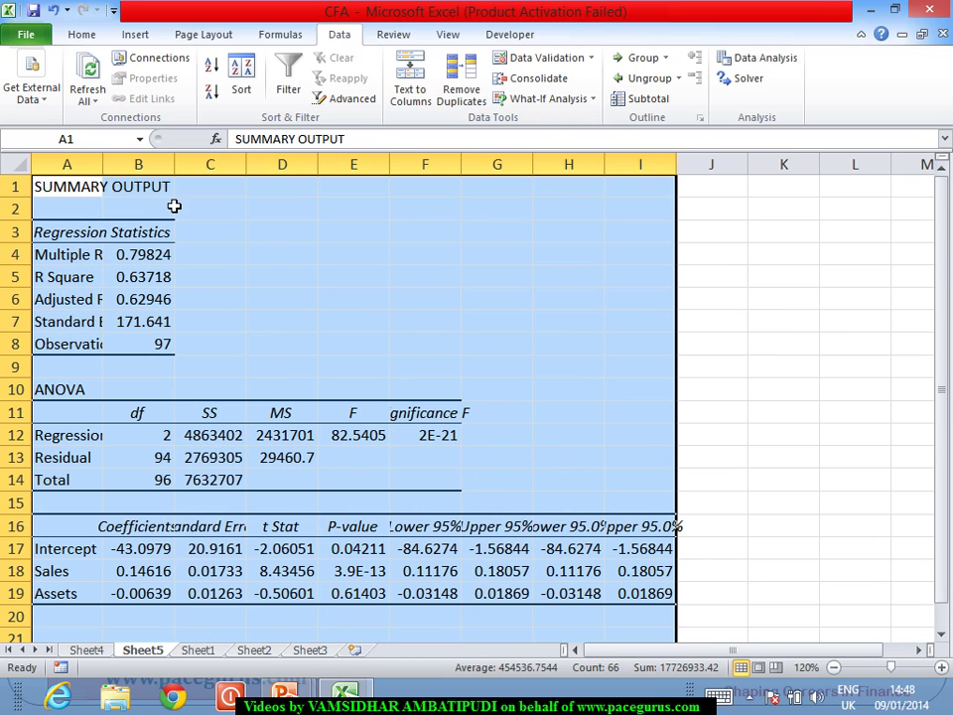
double_click(102, 164)
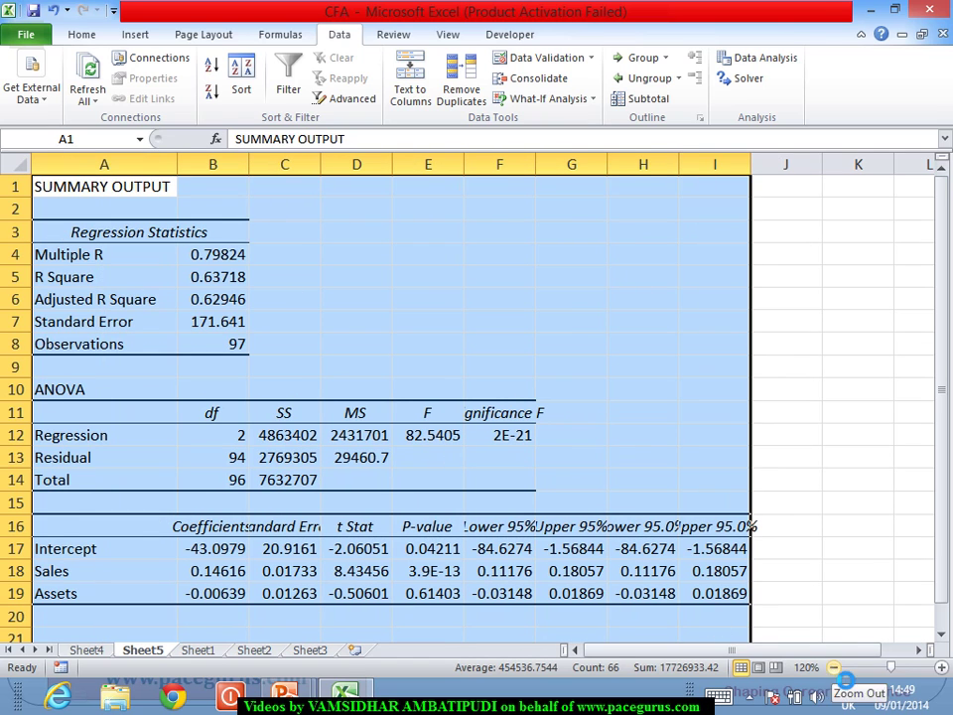
click(834, 667)
click(834, 667)
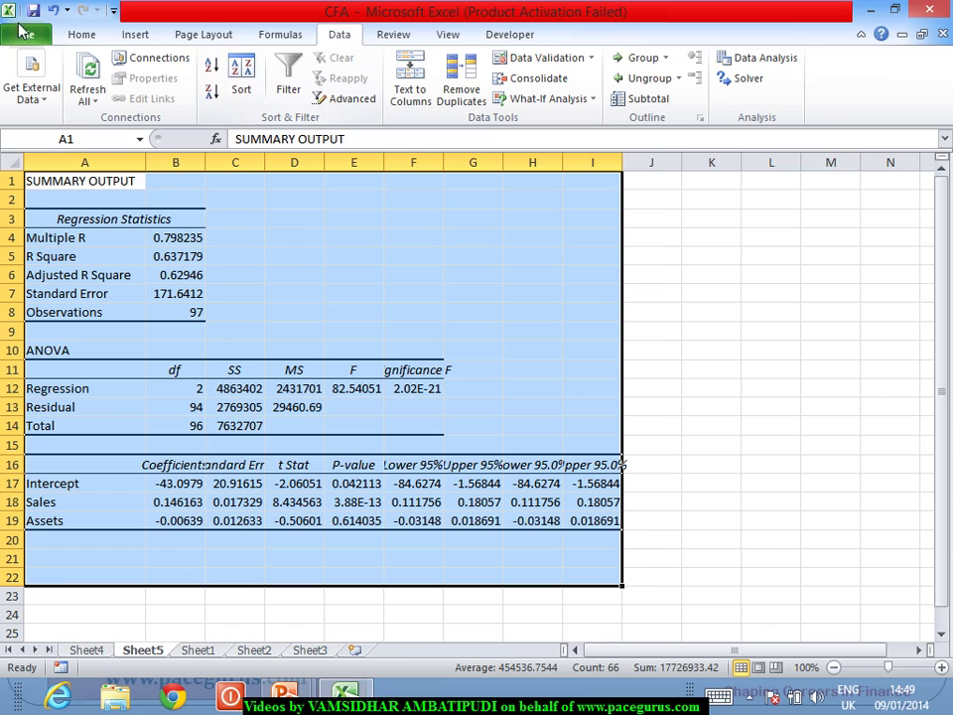
Step: Set the selected regression output's font to Cambria
click(75, 38)
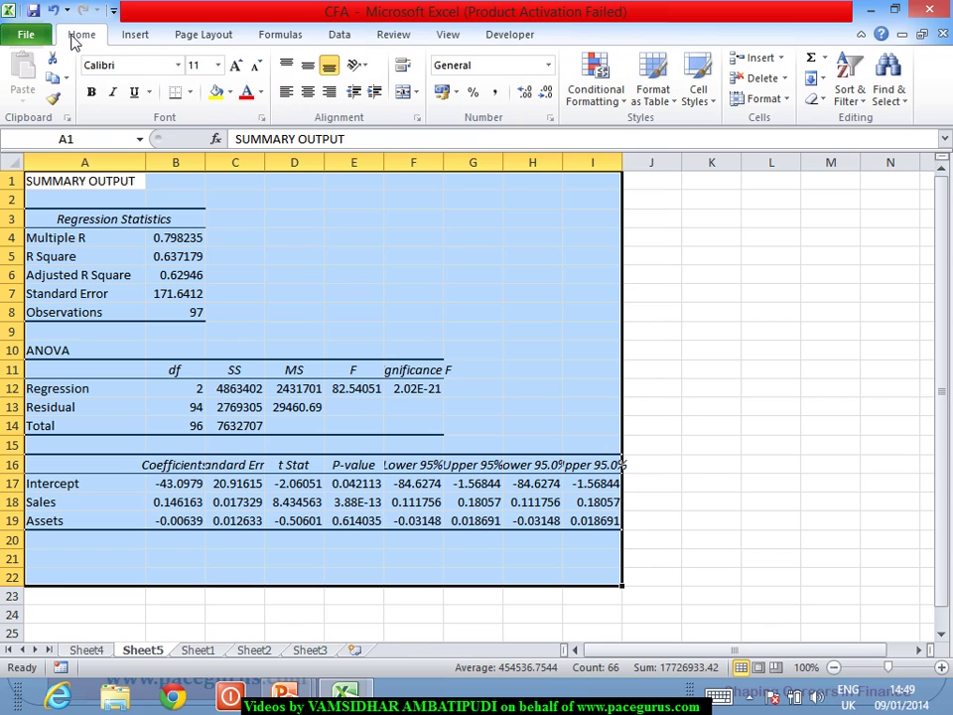
click(179, 73)
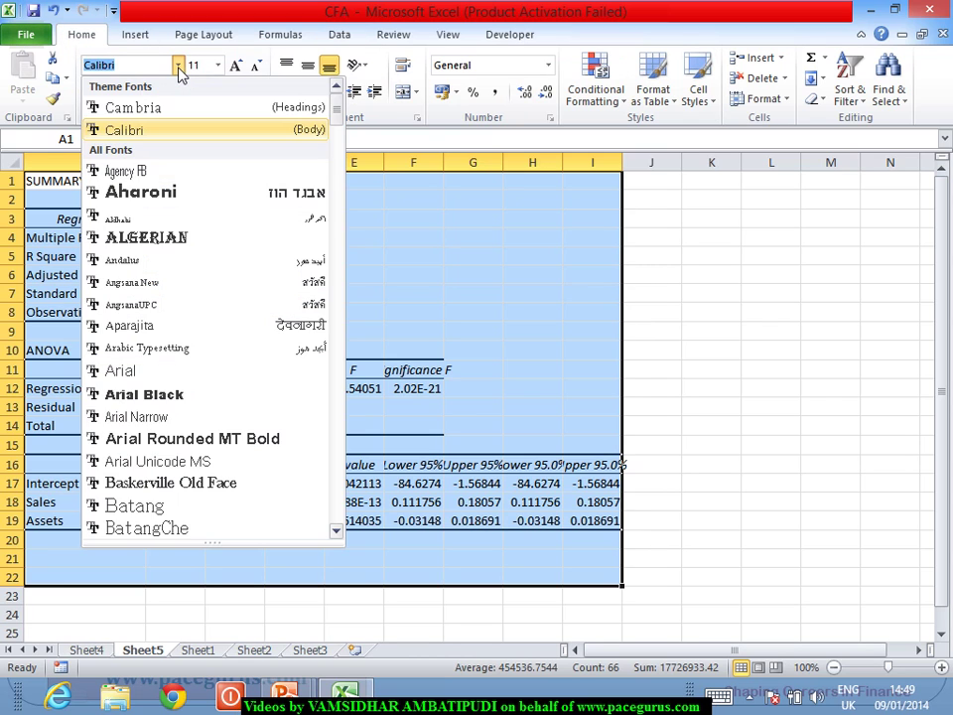
click(169, 108)
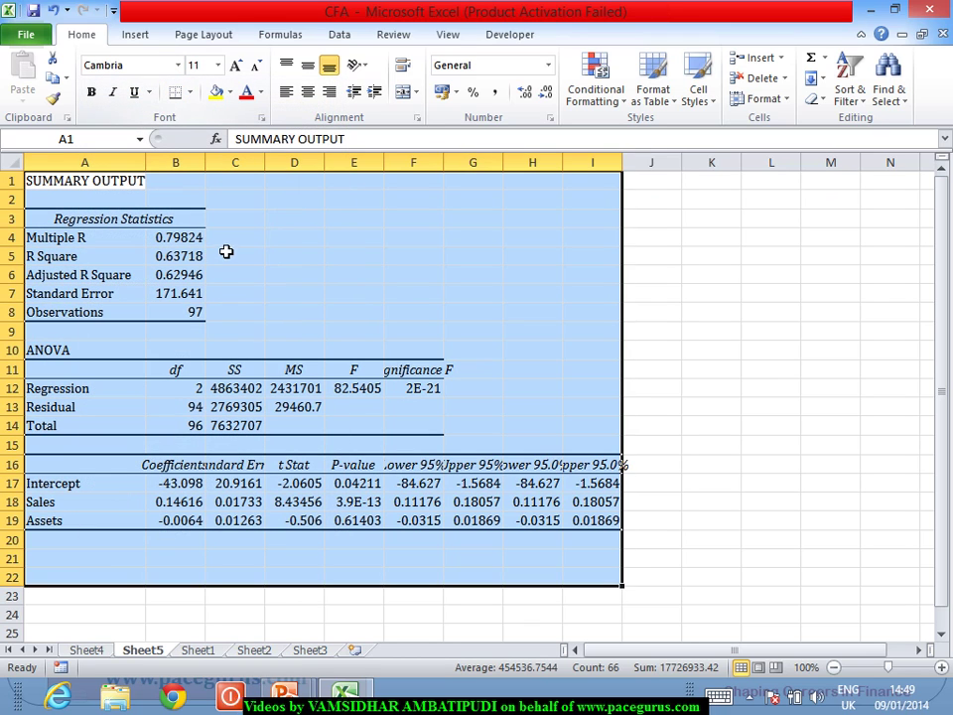
click(254, 265)
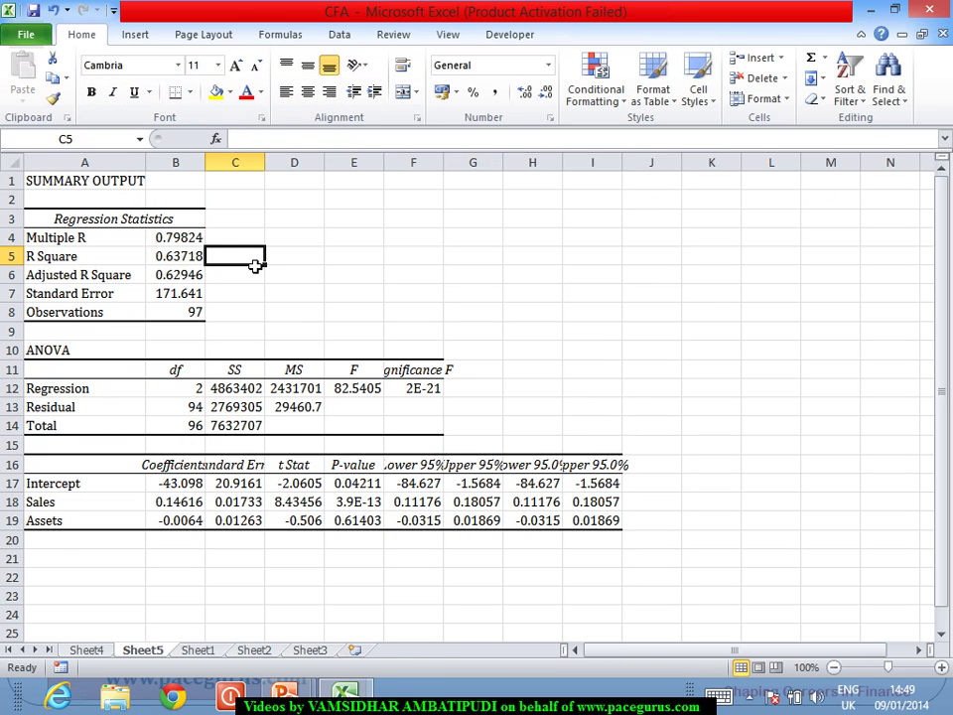
Step: Check the 97 Observations in B8 and select the coefficients in B17:B19
click(197, 313)
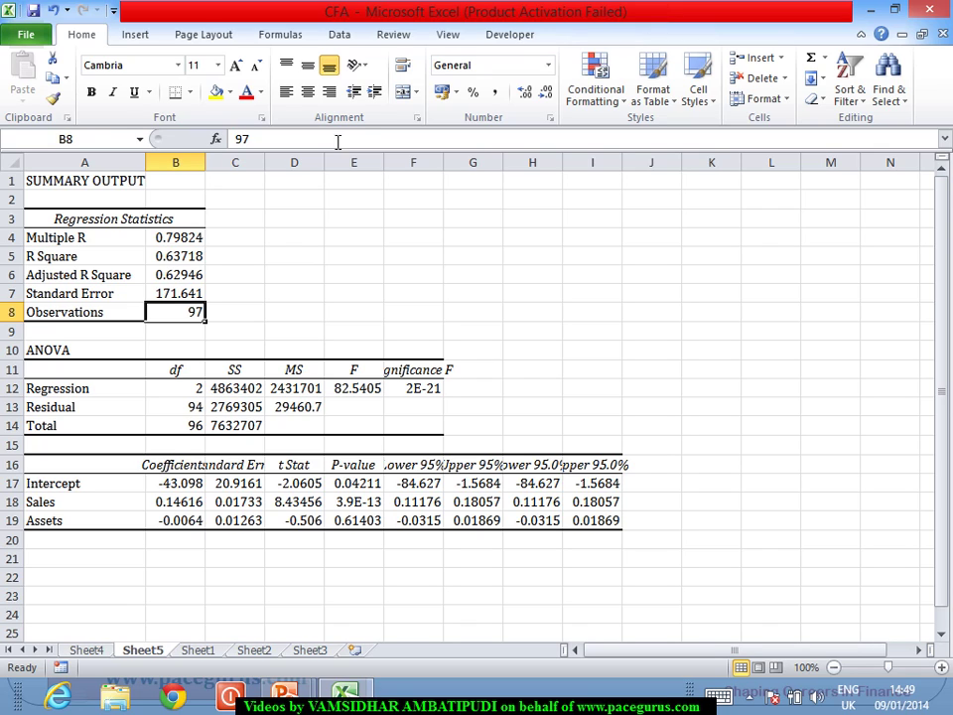
drag(187, 489, 198, 520)
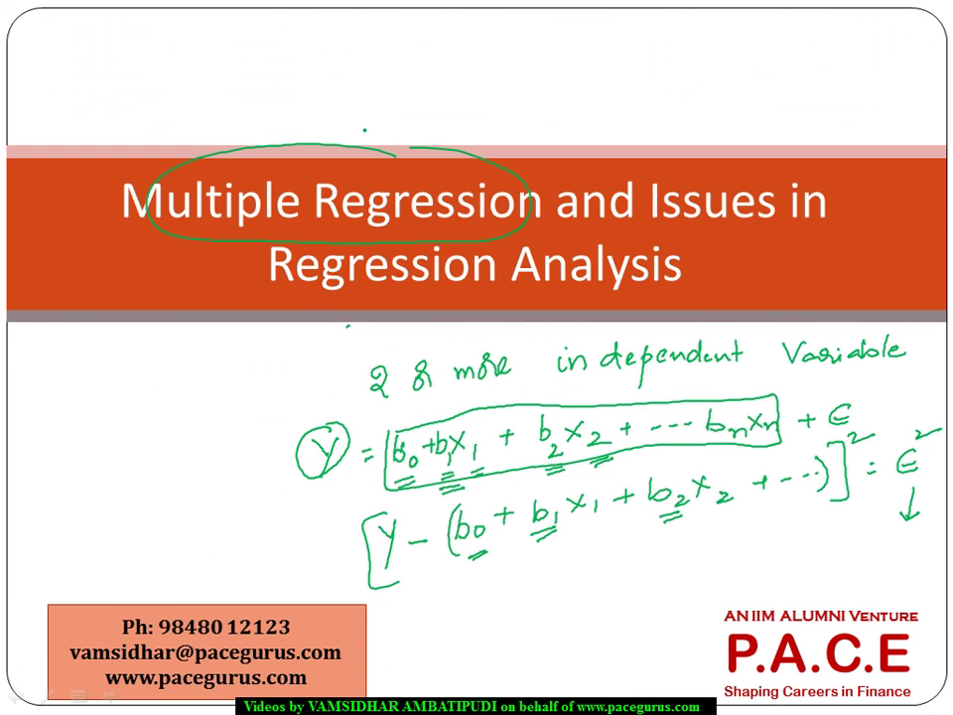
Step: On the next blank slide, handwrite 'Profit = -', checking the Excel coefficients
key(Right)
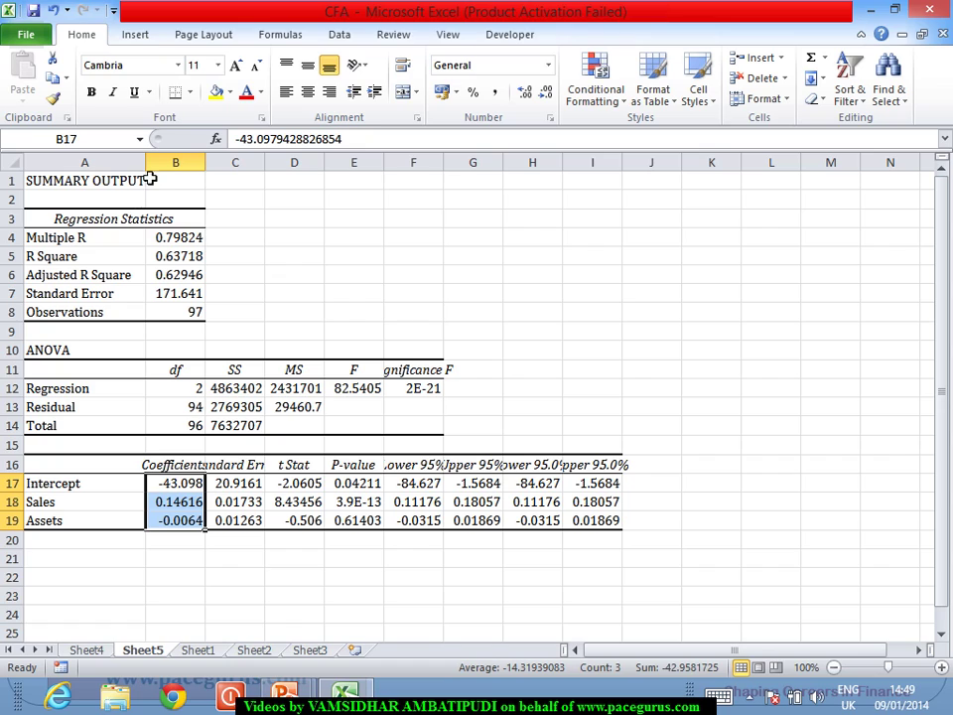
key(alt+Tab)
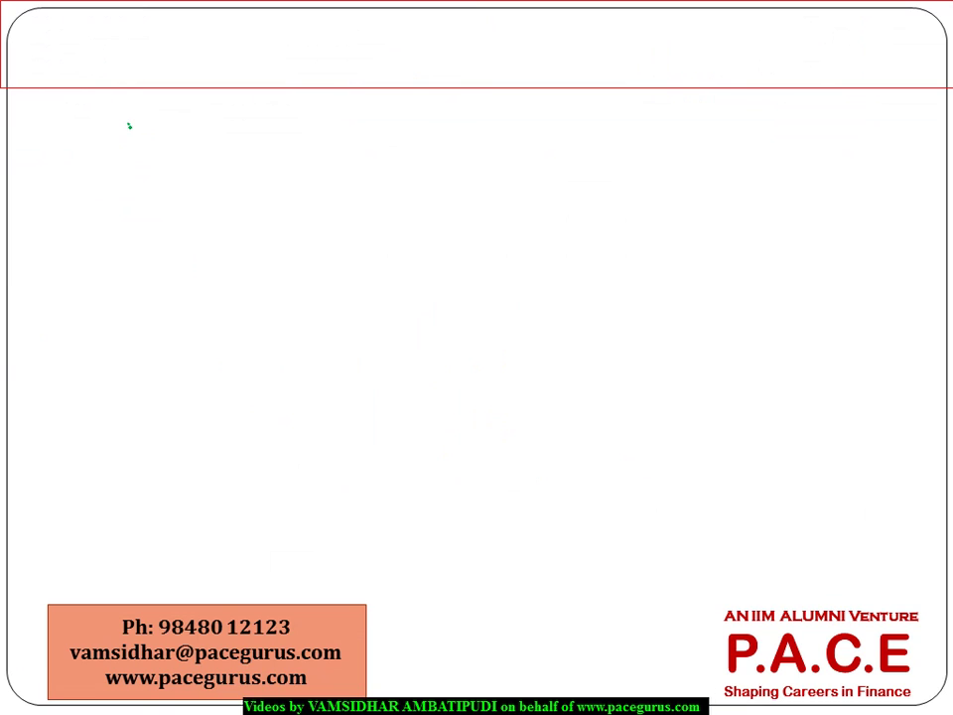
mouse_move(129, 126)
mouse_down()
mouse_move(126, 156)
mouse_move(145, 125)
mouse_move(138, 150)
mouse_move(185, 143)
mouse_up()
drag(188, 140, 192, 154)
key(alt+Tab)
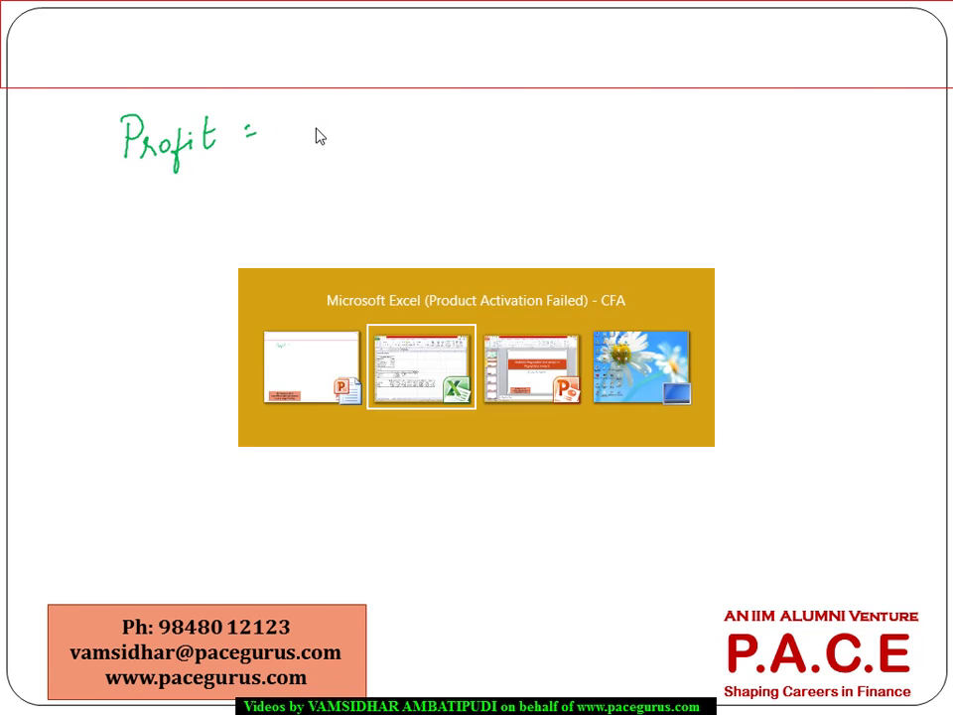
key(alt+Tab)
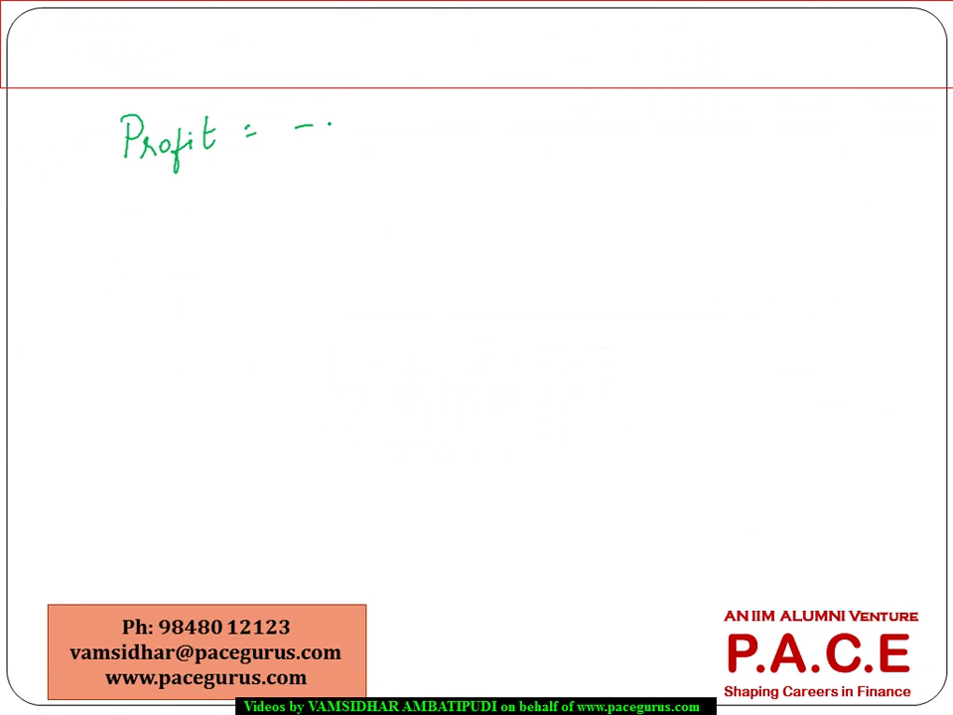